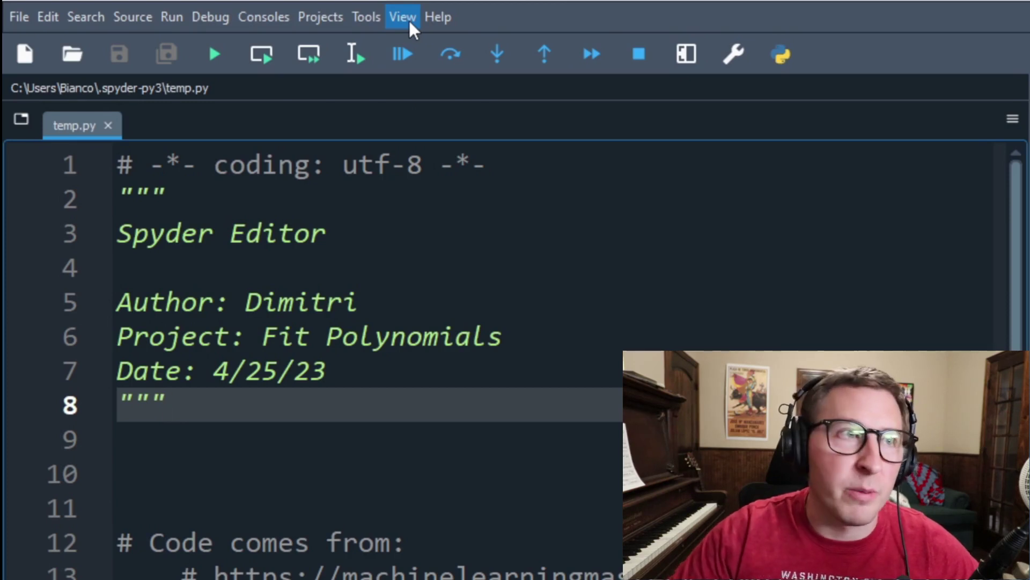
# Apply the RStudio window layout, then bring the View menu's Window layouts list back up
pyautogui.click(410, 26)
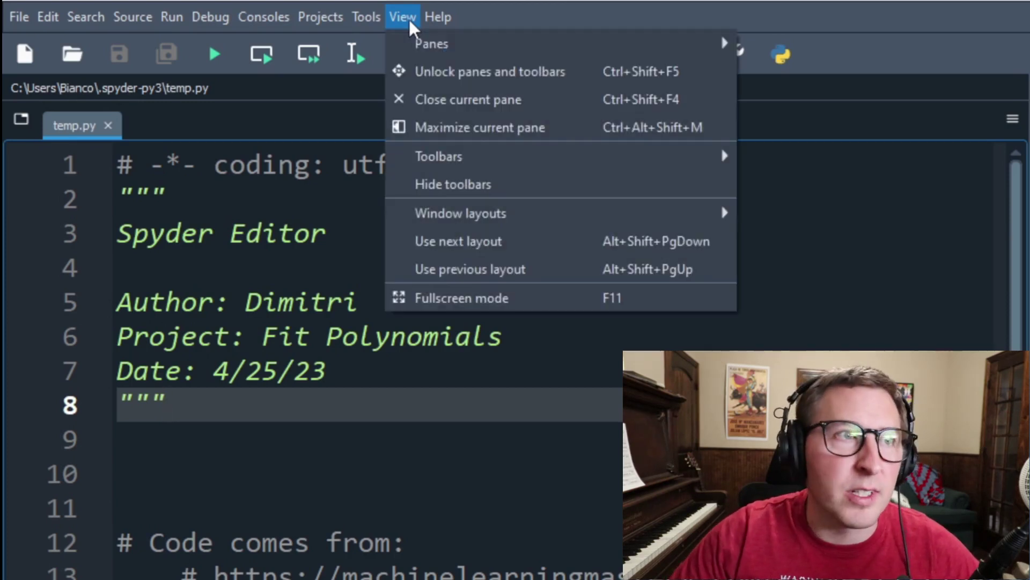
pyautogui.click(409, 22)
pyautogui.click(409, 23)
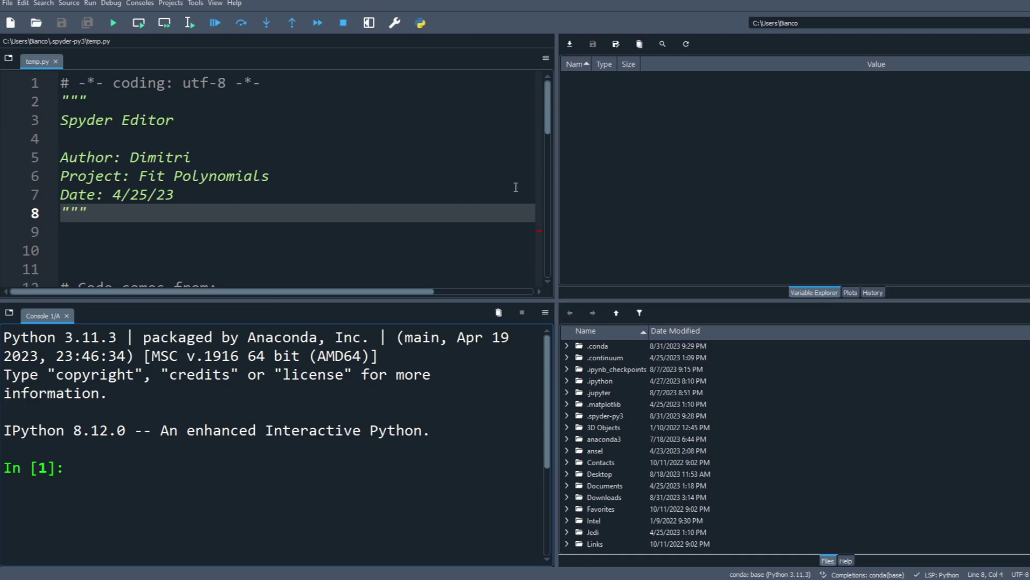
# Apply the MATLAB layout, then the vertical split with editor left and console right
pyautogui.click(215, 3)
pyautogui.moveTo(246, 109)
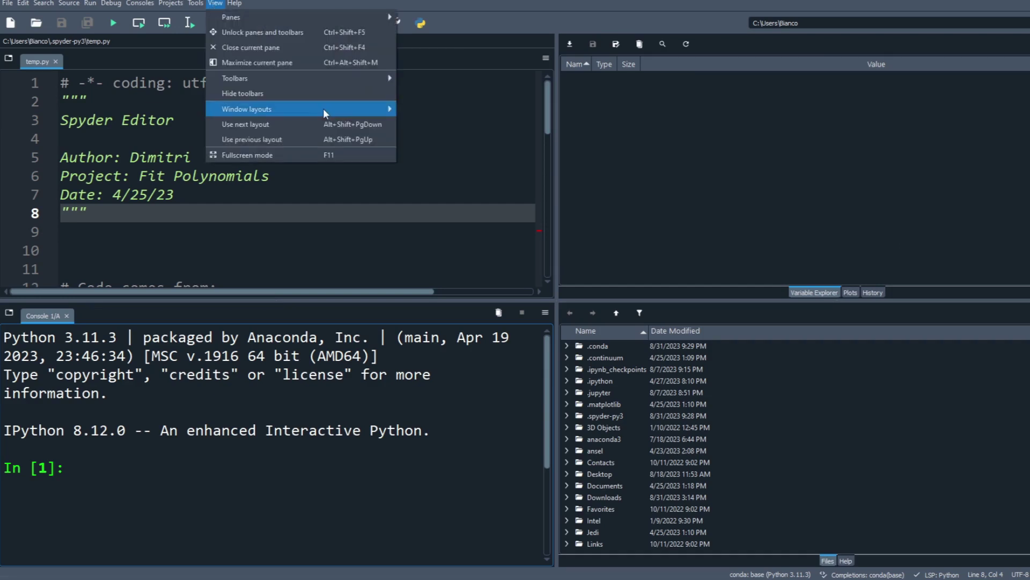
pyautogui.click(415, 137)
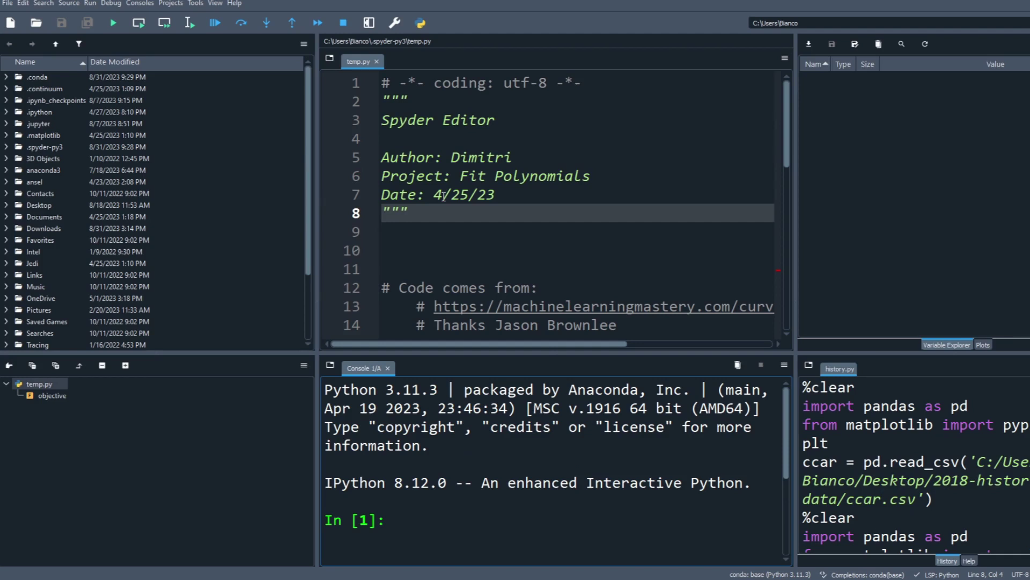
pyautogui.hotkey('shift', 'alt', 'pagedown')
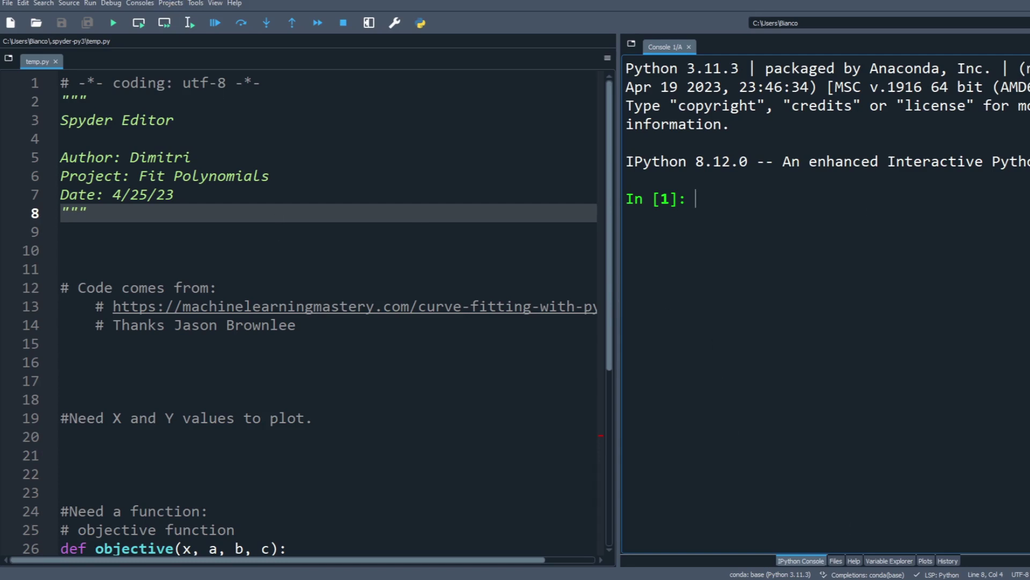
# Cycle the right pane through Files and Variable Explorer, then back to the console
pyautogui.click(841, 561)
pyautogui.click(894, 561)
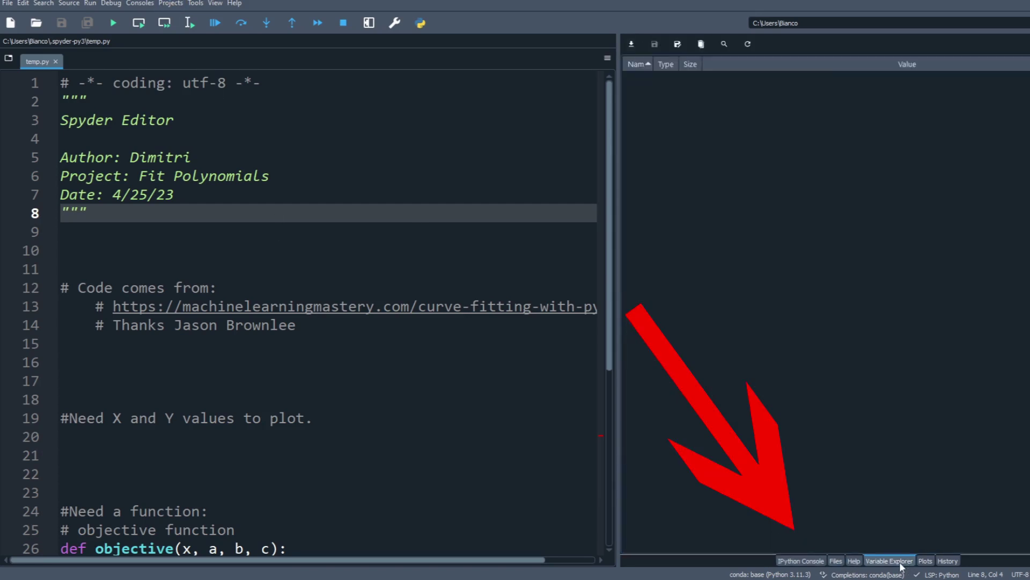
pyautogui.click(801, 561)
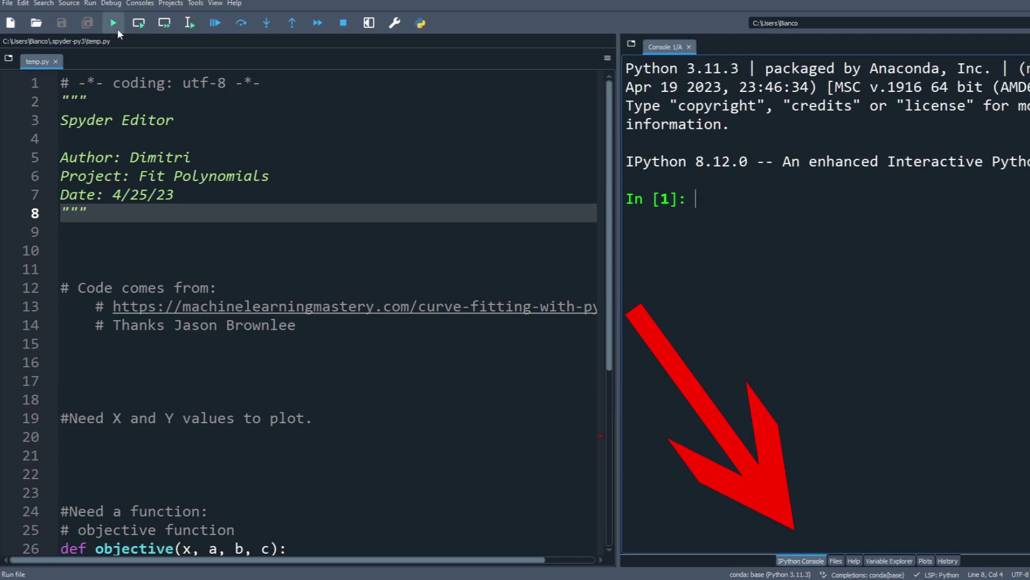
# Use the horizontal editor-over-console split, then restore the Spyder Default Layout
pyautogui.hotkey('shift', 'alt', 'pagedown')
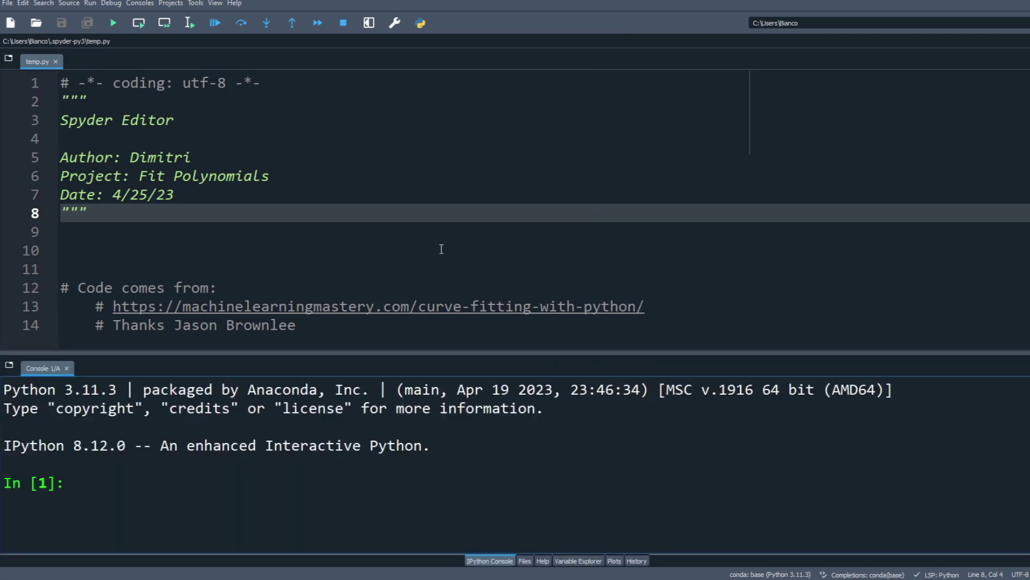
pyautogui.click(215, 4)
pyautogui.click(258, 119)
# Show the View menu's Panes list with the currently enabled pane toggles
pyautogui.click(214, 4)
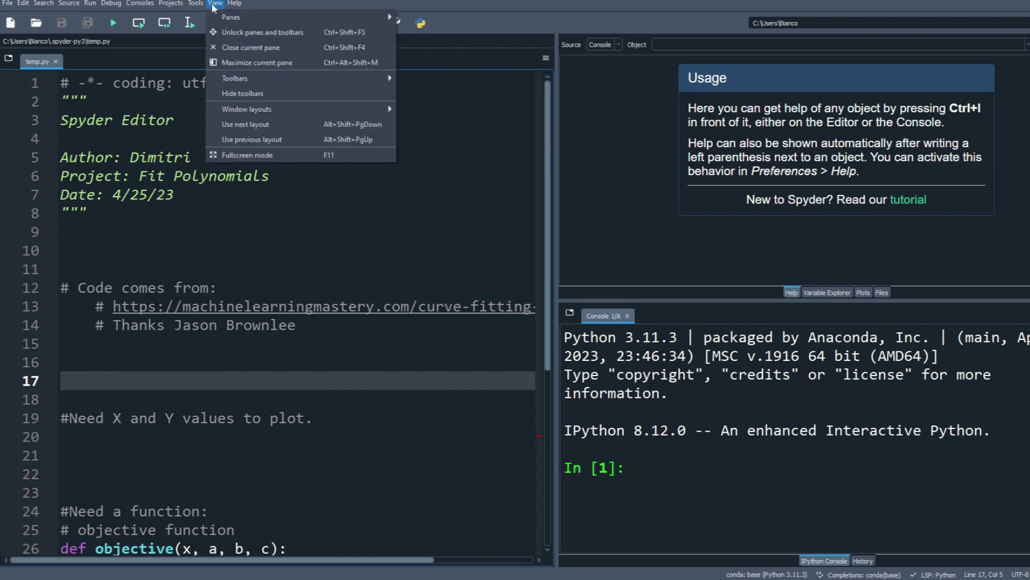